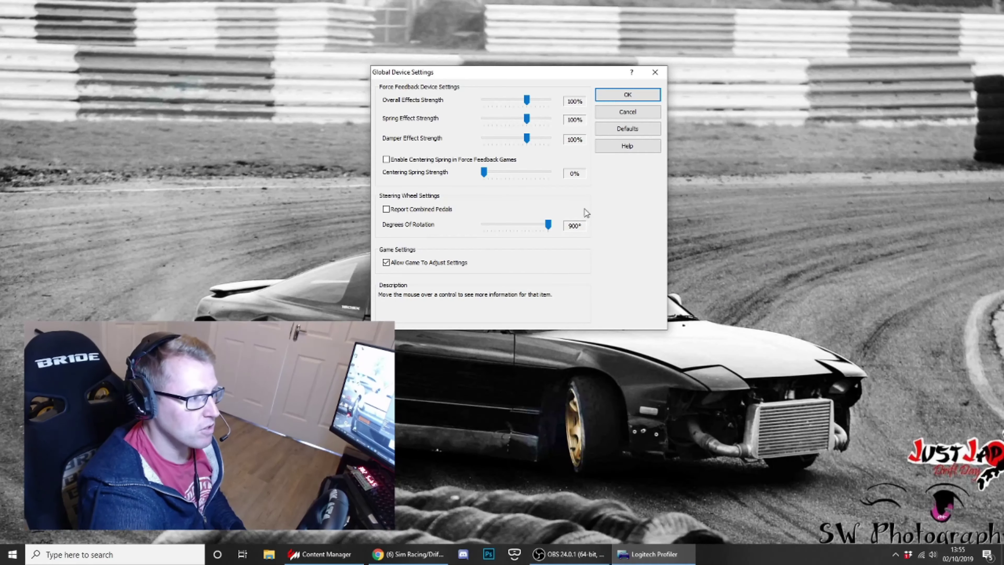
pyautogui.click(627, 93)
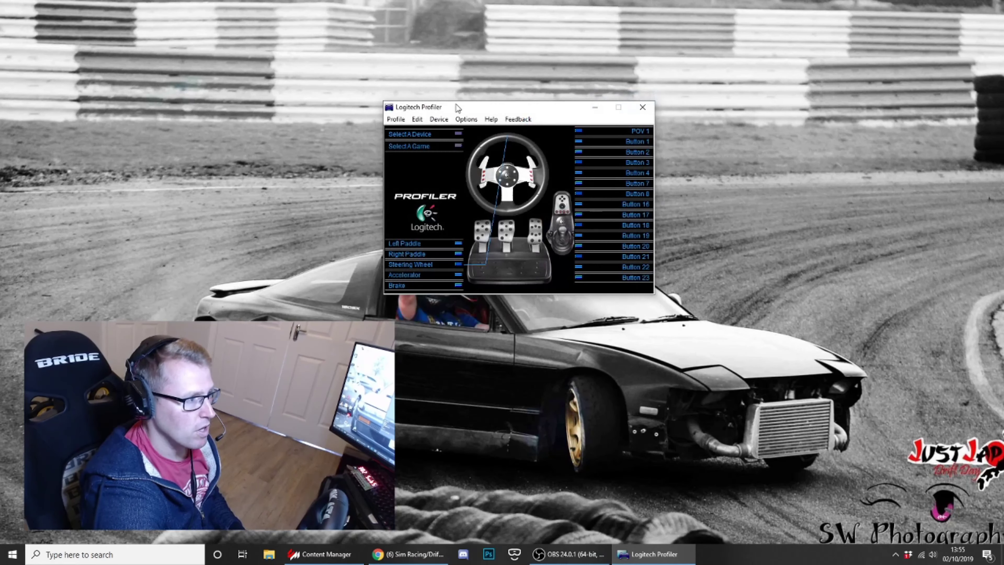
pyautogui.click(491, 119)
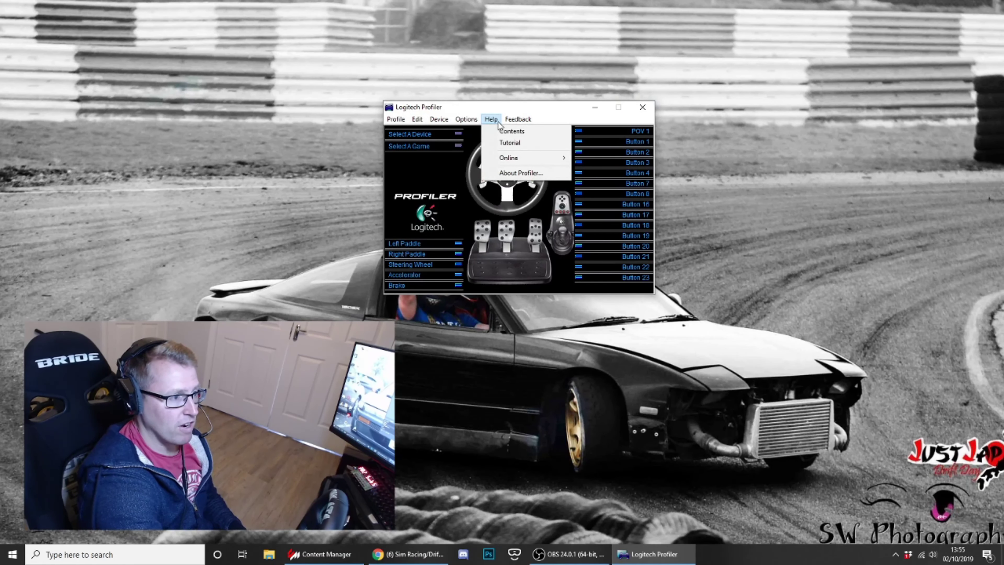
pyautogui.click(513, 173)
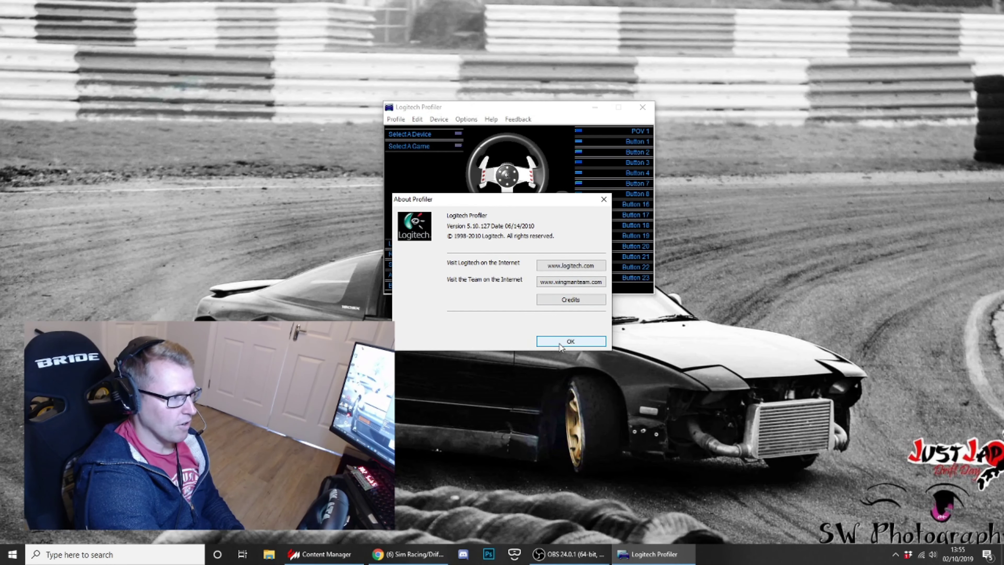
# Check Logitech Profiler's Global Device Settings: 100% effect strengths, 900° rotation, game adjustment allowed.
pyautogui.click(570, 342)
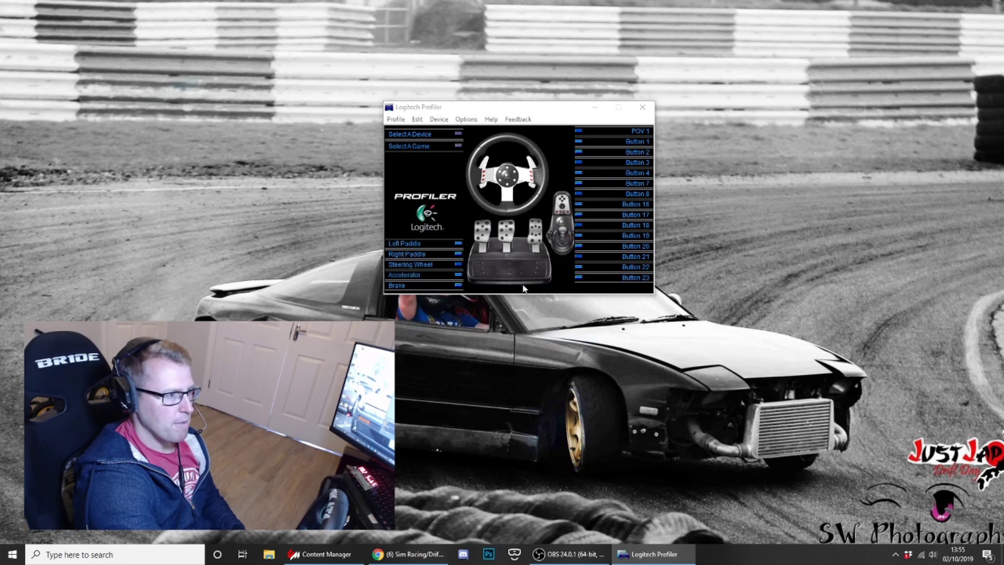
pyautogui.click(471, 118)
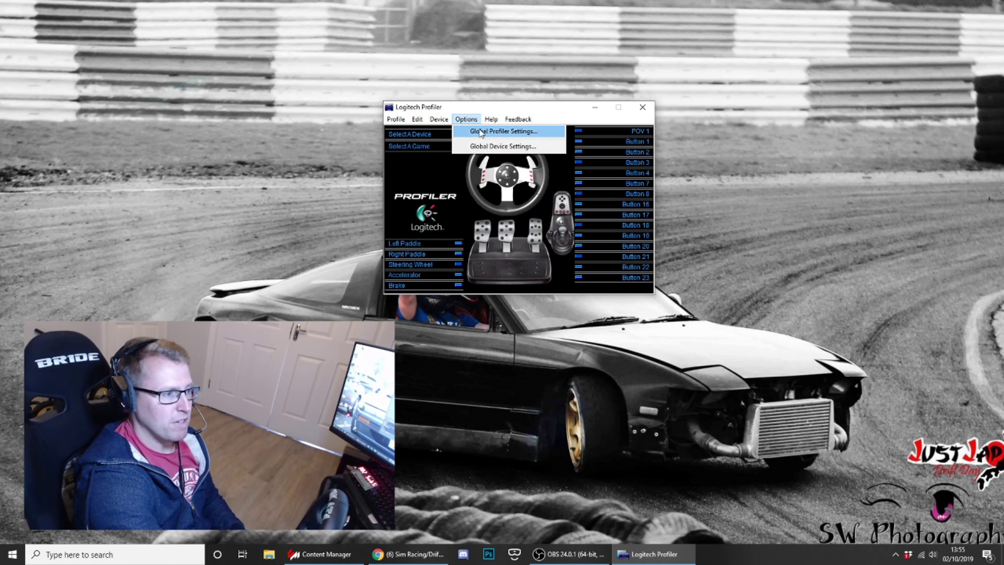
pyautogui.click(487, 147)
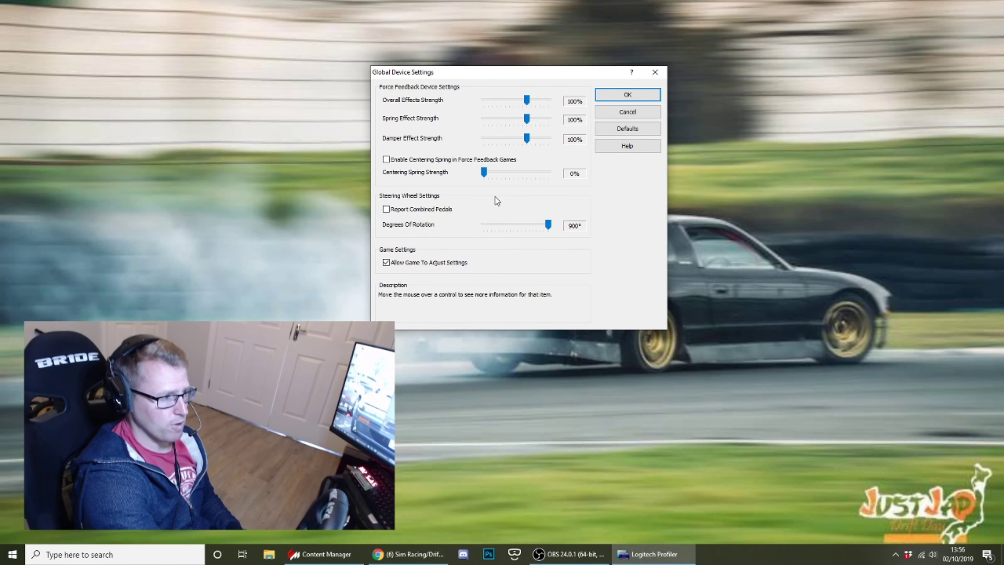
pyautogui.moveTo(487, 210)
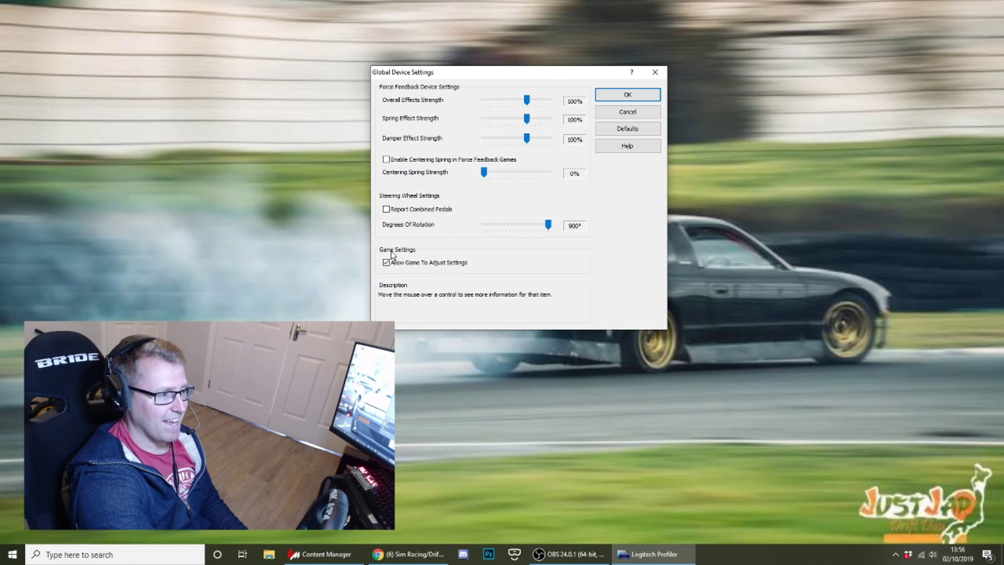
pyautogui.moveTo(411, 266)
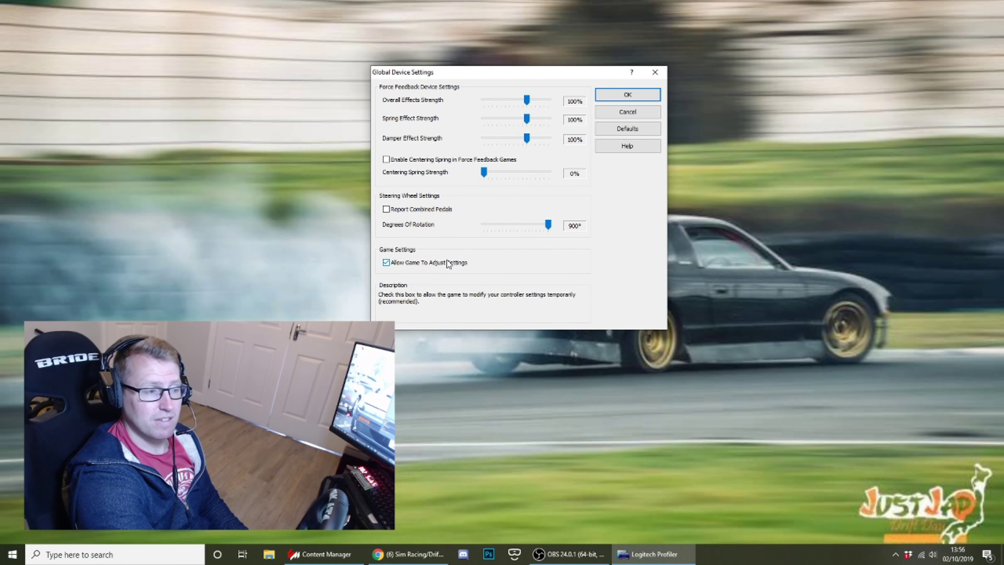
pyautogui.moveTo(548, 142)
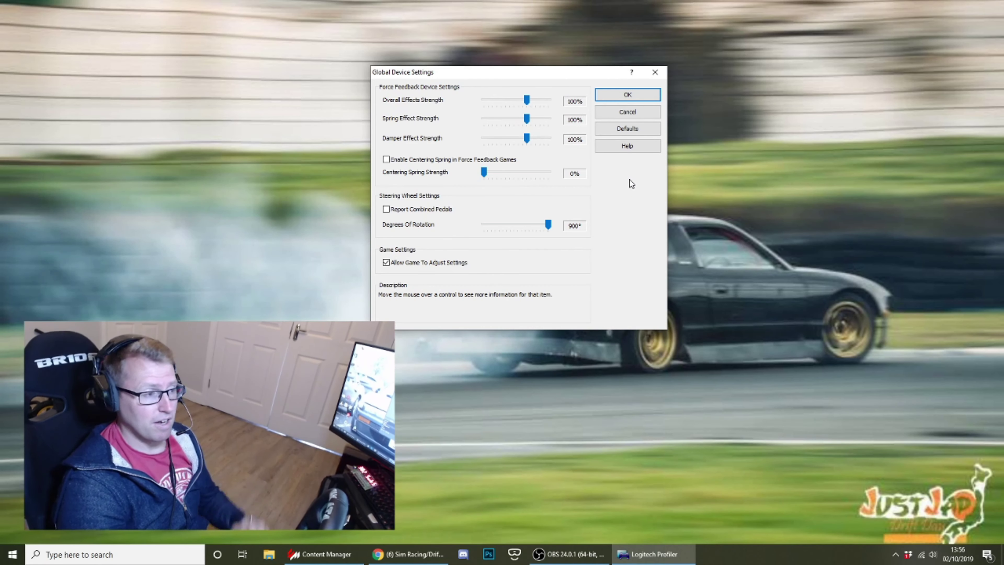
# Switch to Content Manager's controls settings showing the G27 steering axis.
pyautogui.hotkey('alt', 'Tab')
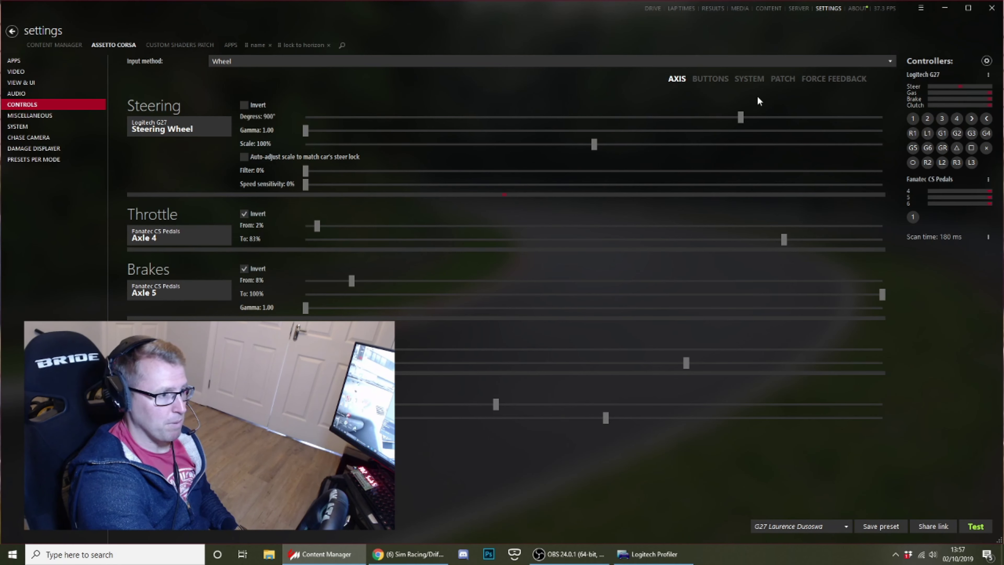
# View the button, patch and force feedback tabs, showing 100% gain and LUT post-processing.
pyautogui.click(721, 80)
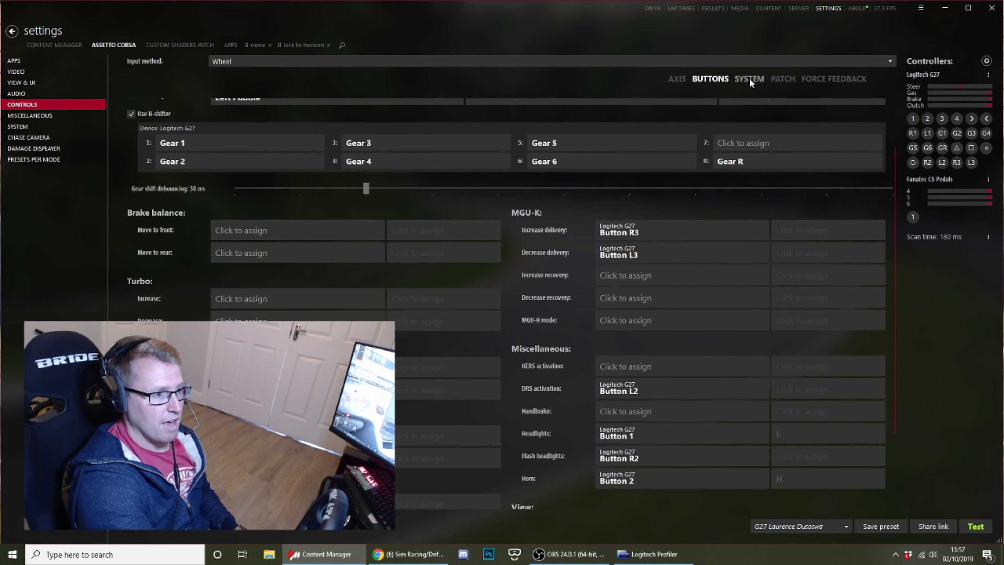
pyautogui.click(774, 79)
pyautogui.click(824, 77)
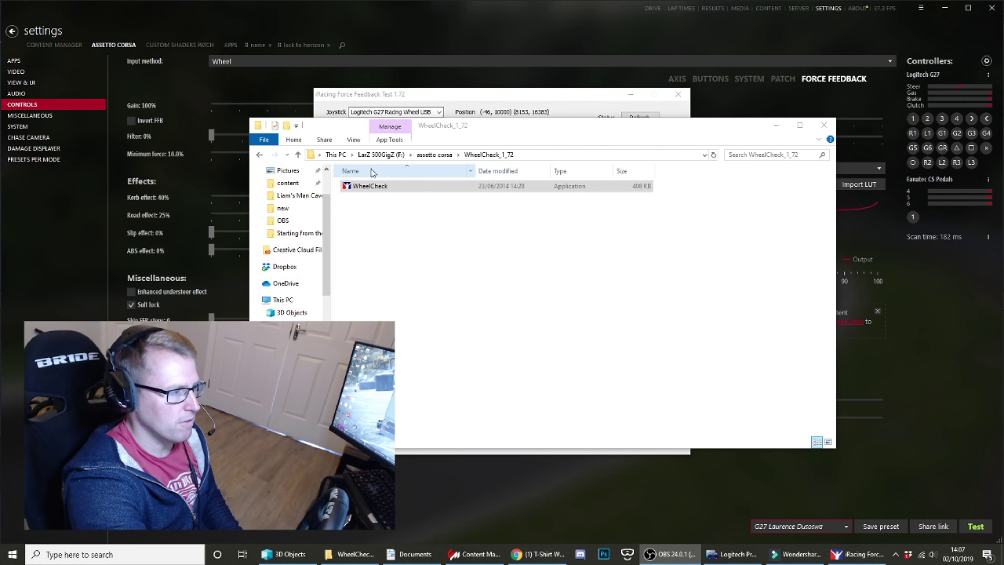
# Launch WheelCheck with the G27 detected and choose the Step Log 2 linear spring force test.
pyautogui.doubleClick(364, 186)
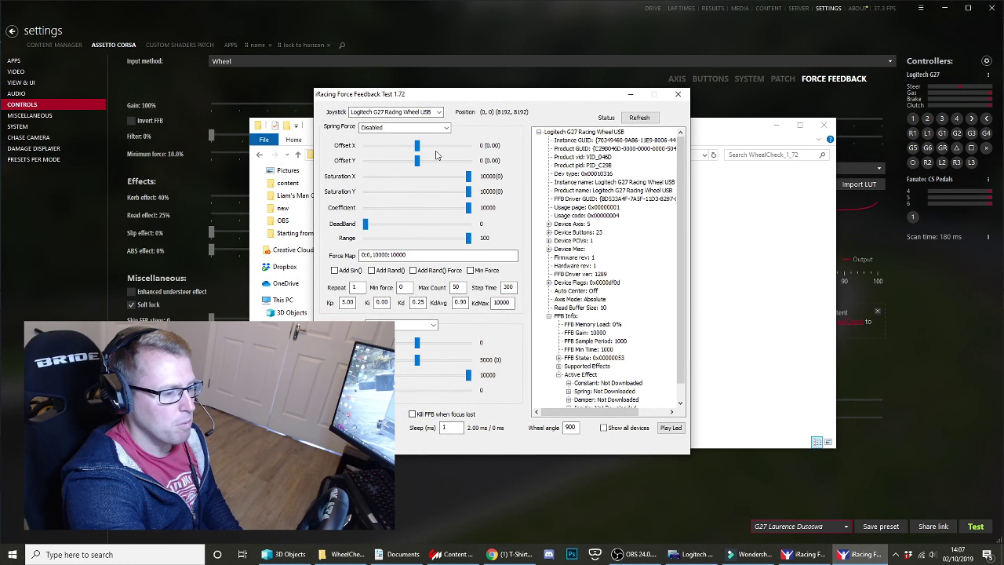
pyautogui.click(685, 97)
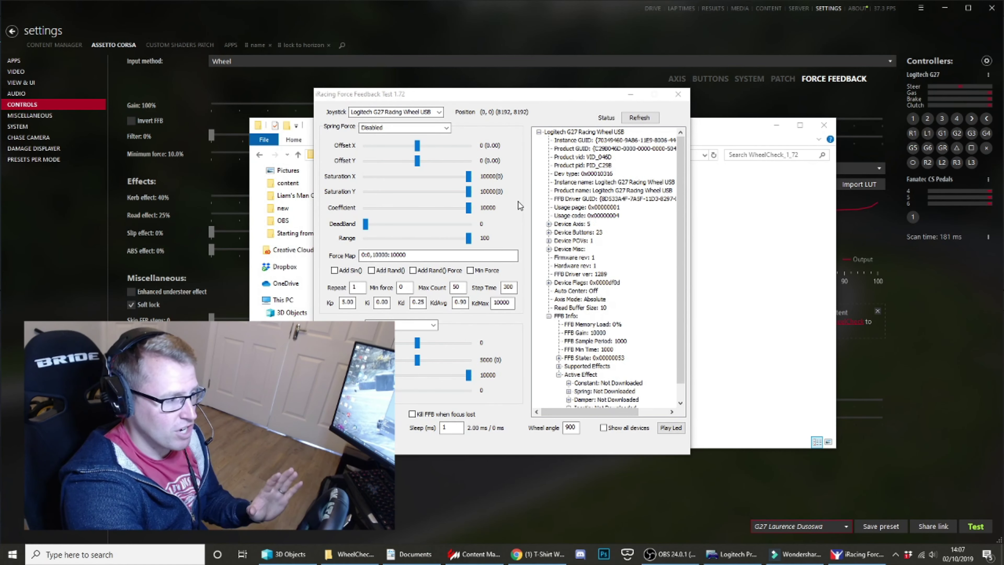
pyautogui.click(420, 128)
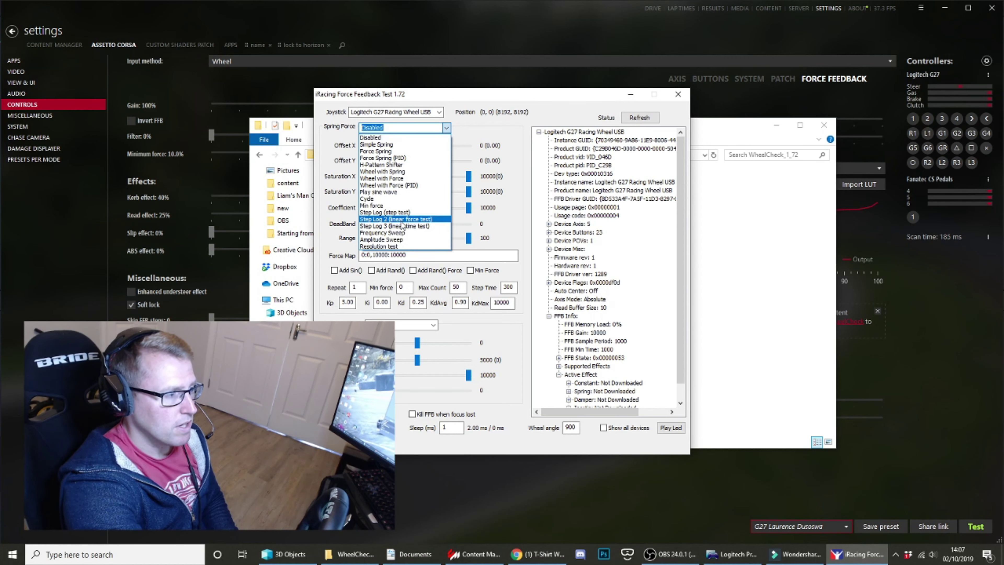
pyautogui.click(400, 221)
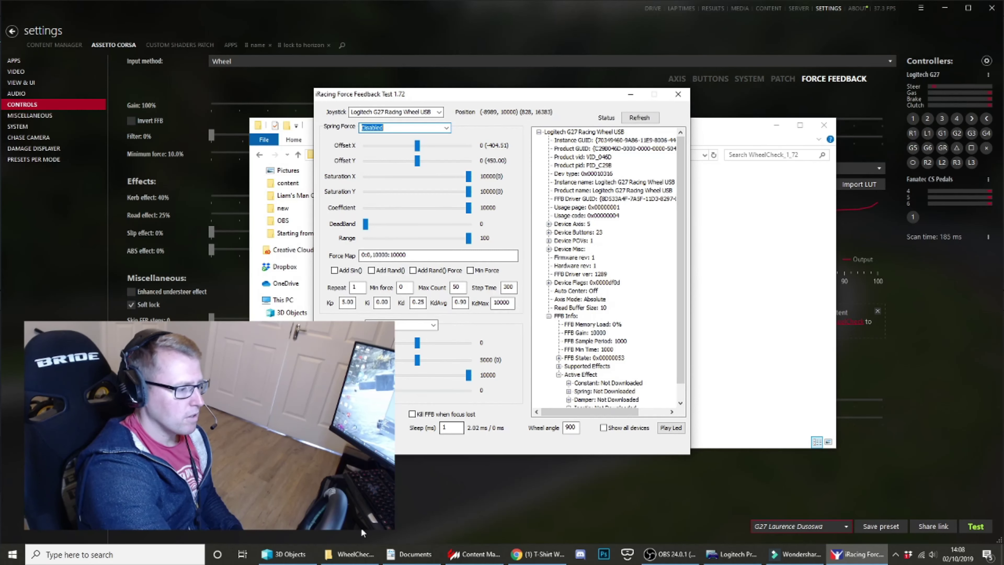
# Sort Documents newest first and open the latest CSV log in Notepad++.
pyautogui.click(410, 554)
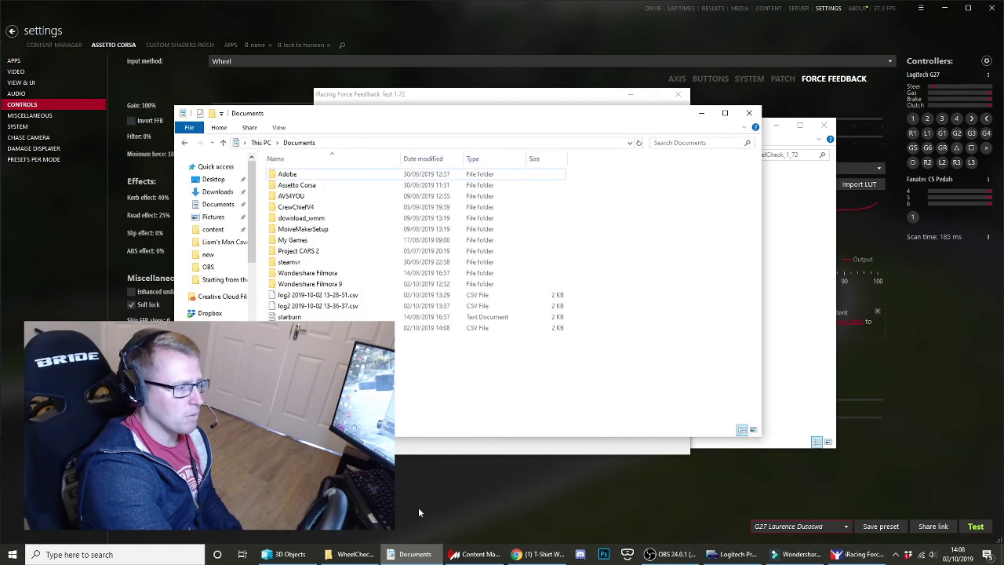
pyautogui.click(430, 158)
pyautogui.click(333, 176)
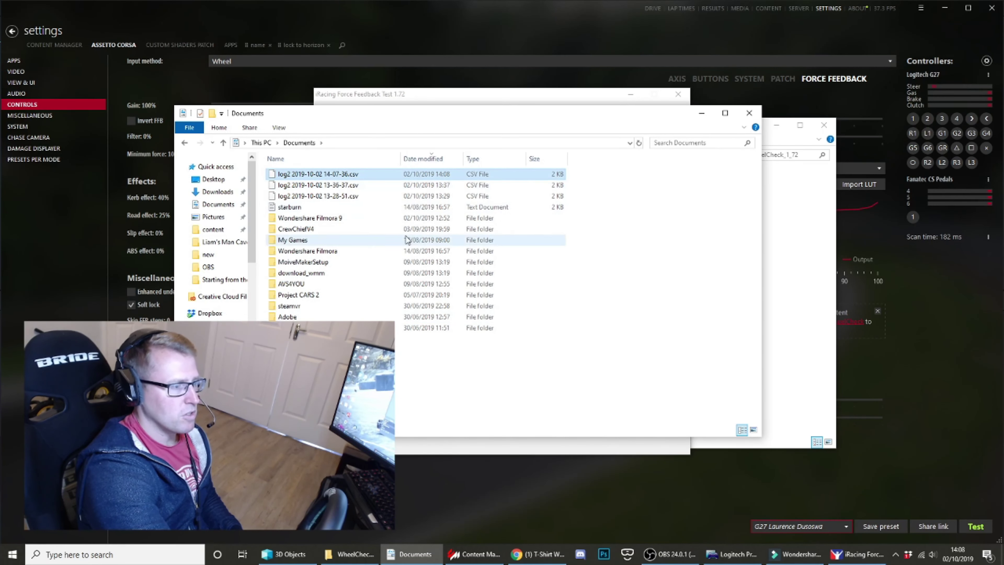
pyautogui.rightClick(341, 174)
pyautogui.click(387, 220)
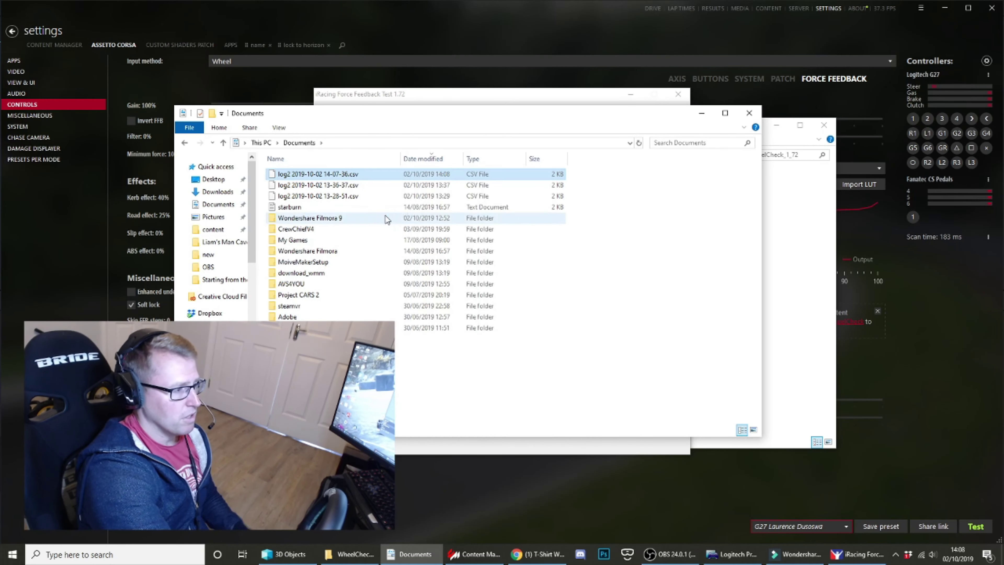
# Review and close the CSV log, then bring up the LUTGenerator folder.
pyautogui.scroll(-6, 456, 237)
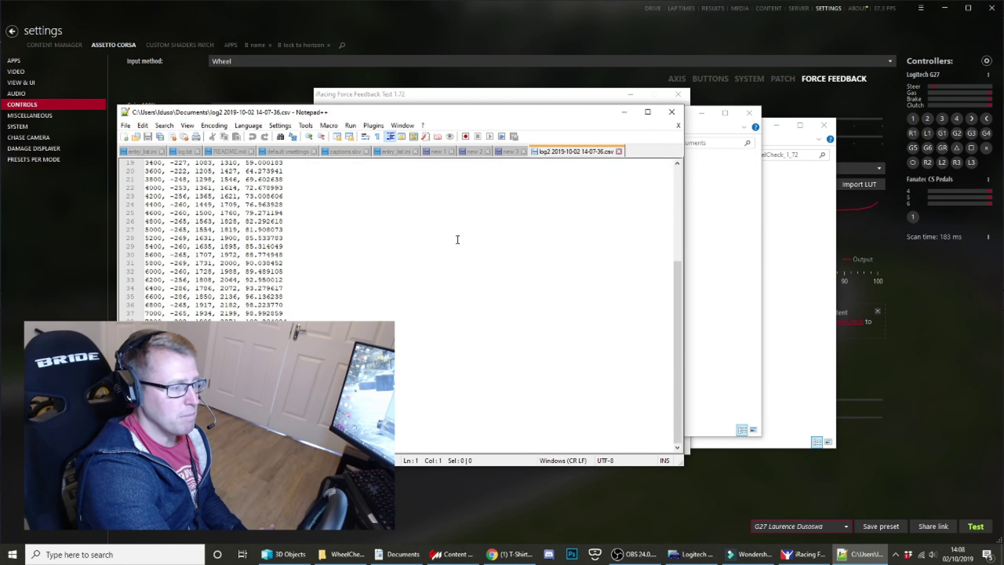
pyautogui.scroll(6, 457, 240)
pyautogui.click(618, 151)
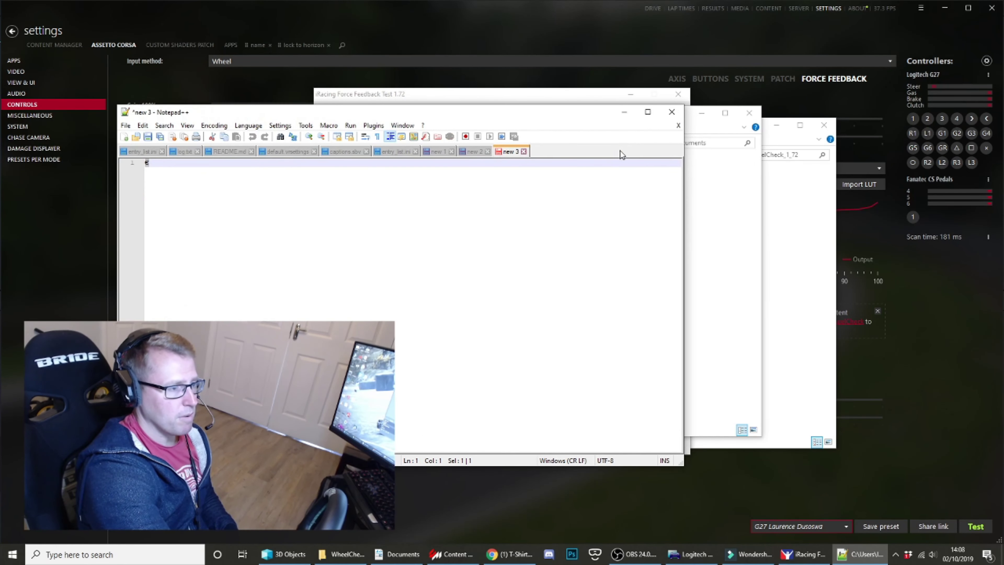
pyautogui.click(716, 240)
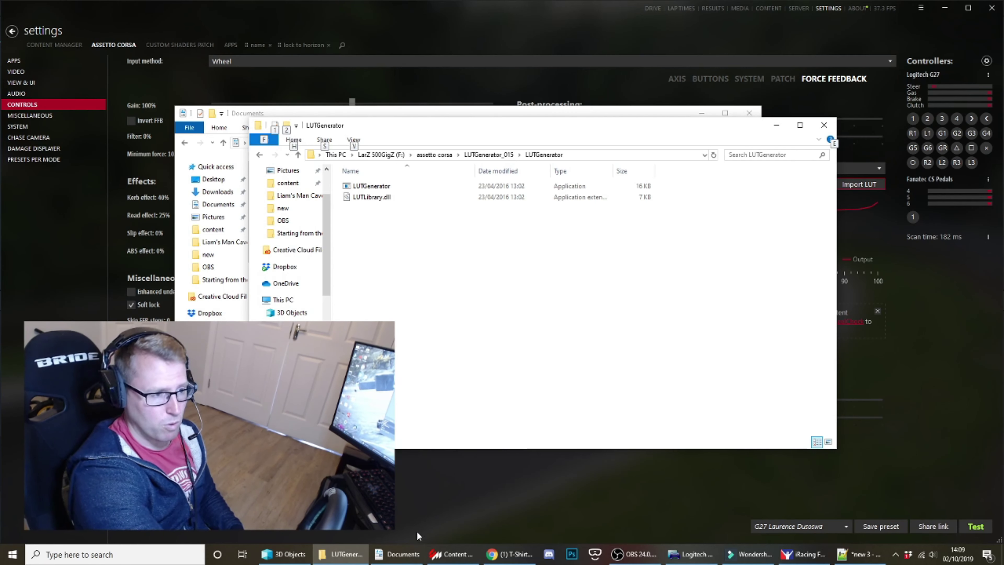
# Launch LUT Generator for AC from the LUTGenerator folder.
pyautogui.moveTo(385, 545)
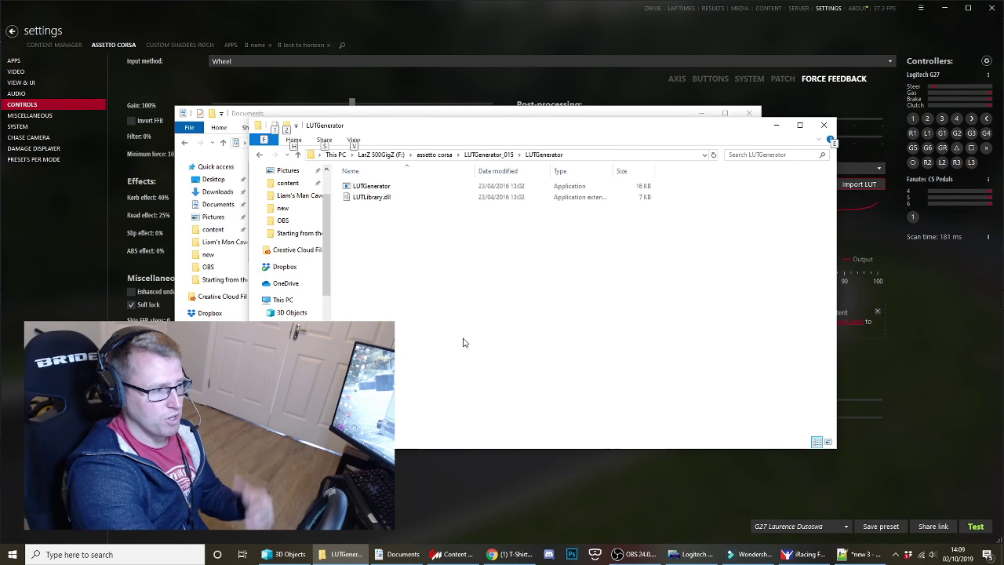
pyautogui.doubleClick(357, 186)
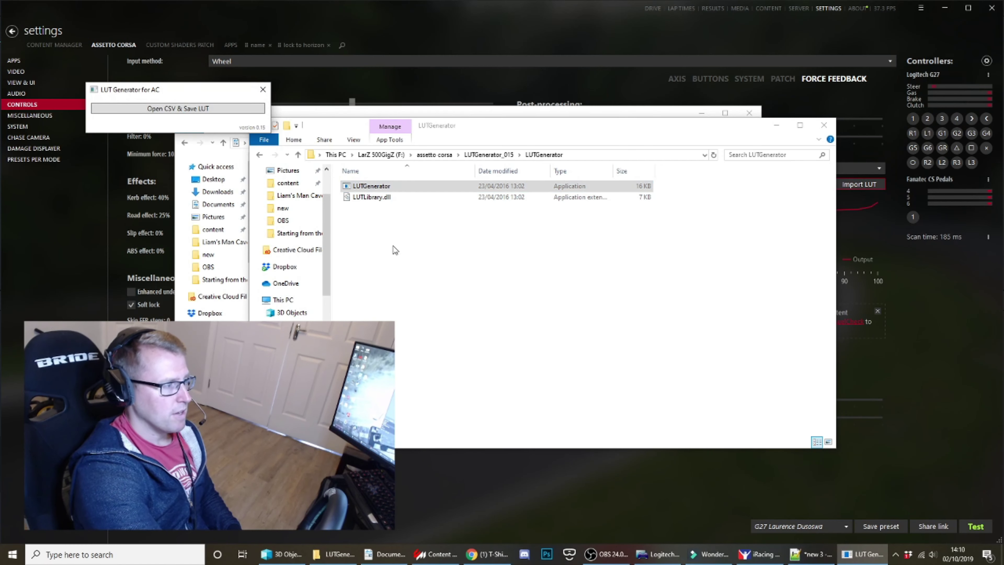
pyautogui.moveTo(181, 94); pyautogui.dragTo(454, 192)
pyautogui.click(444, 204)
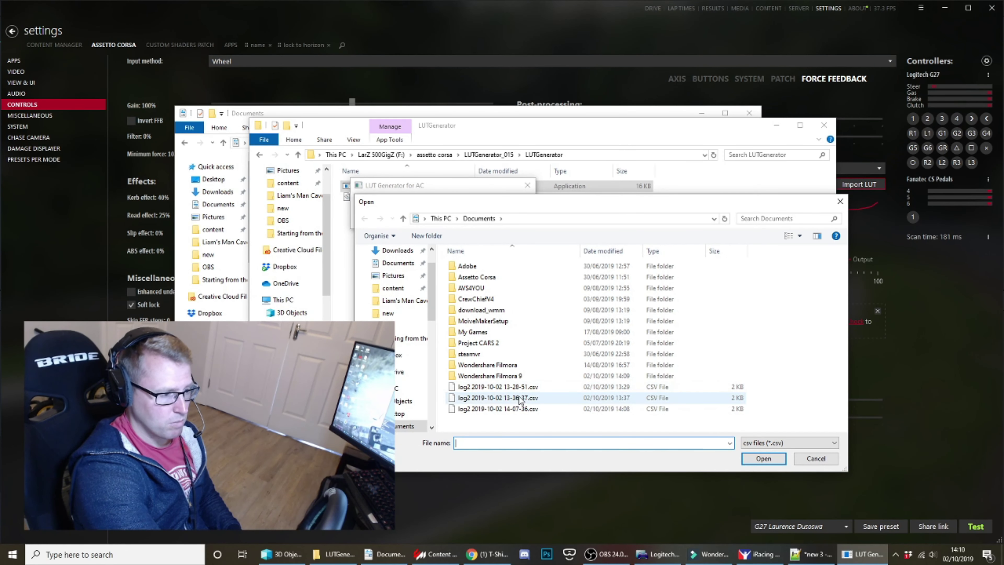
pyautogui.click(519, 409)
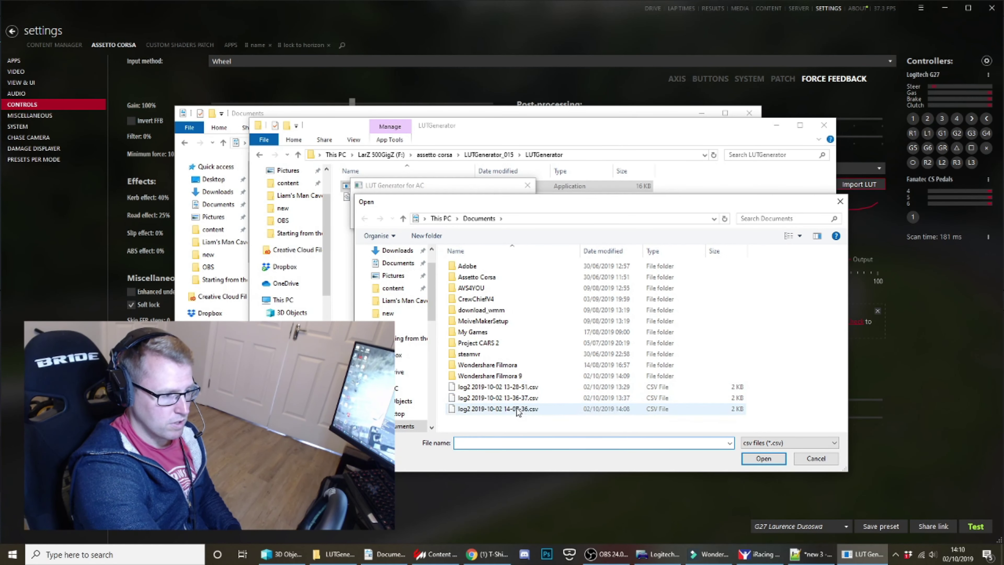
pyautogui.click(763, 460)
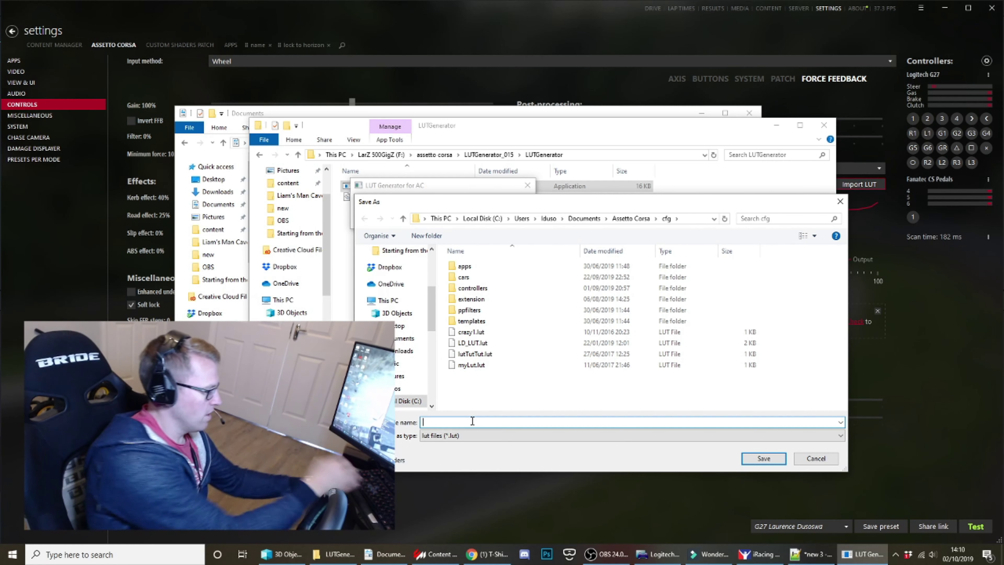
# Save the generated LUT as 'laurenceDemo' in the Assetto Corsa cfg folder and close the graph.
pyautogui.write('laurenceDemo')
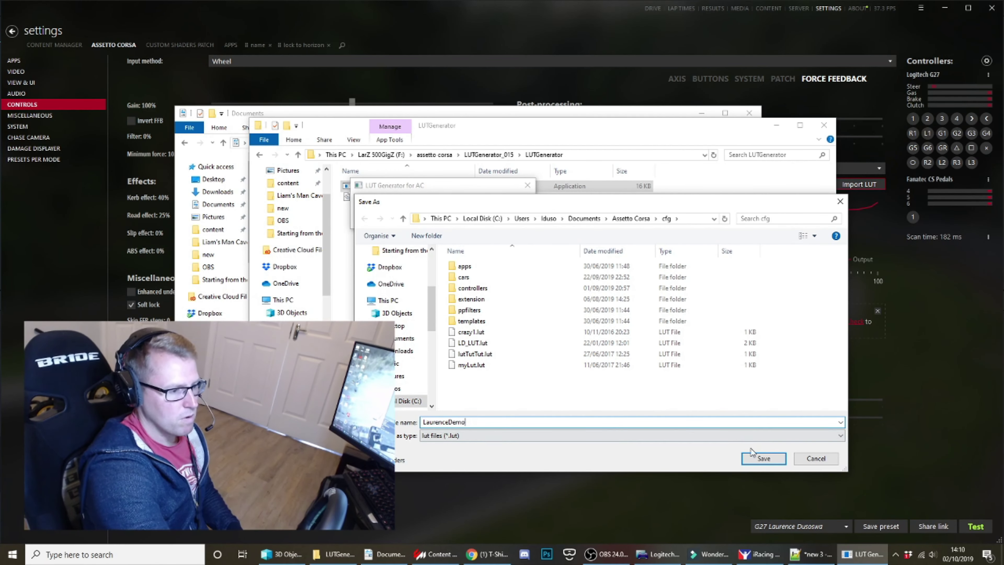
pyautogui.click(756, 459)
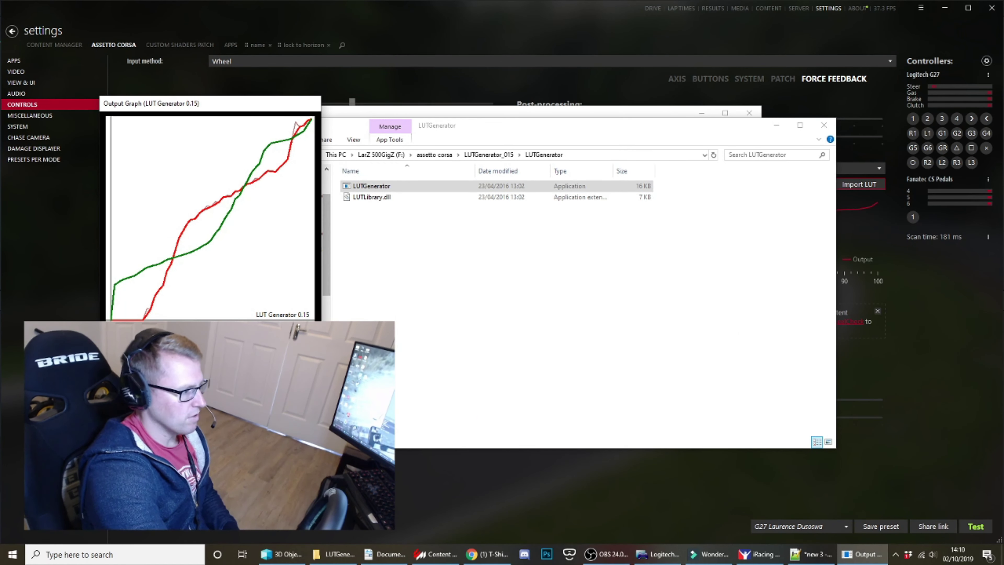
pyautogui.hotkey('alt', 'F4')
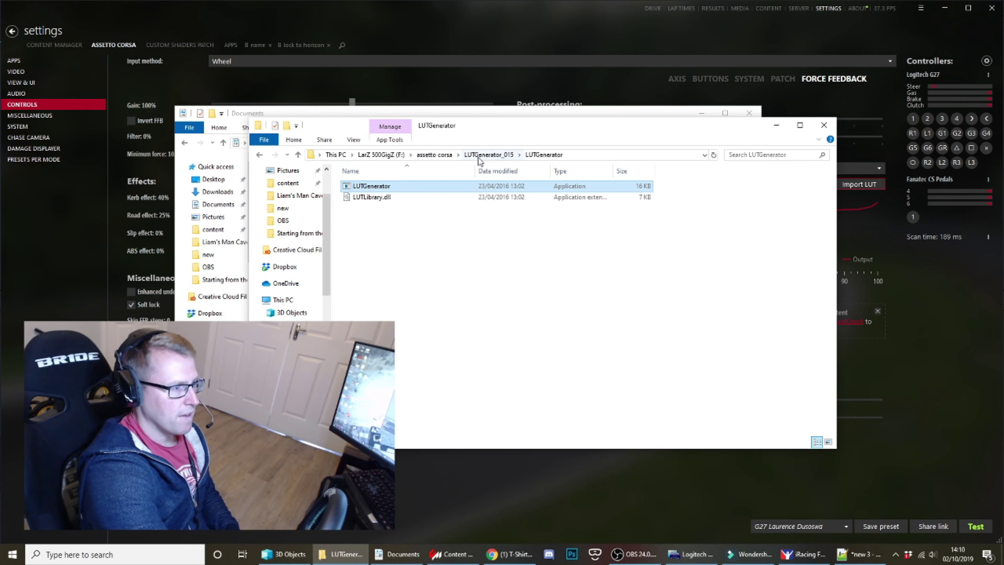
pyautogui.press('Return')
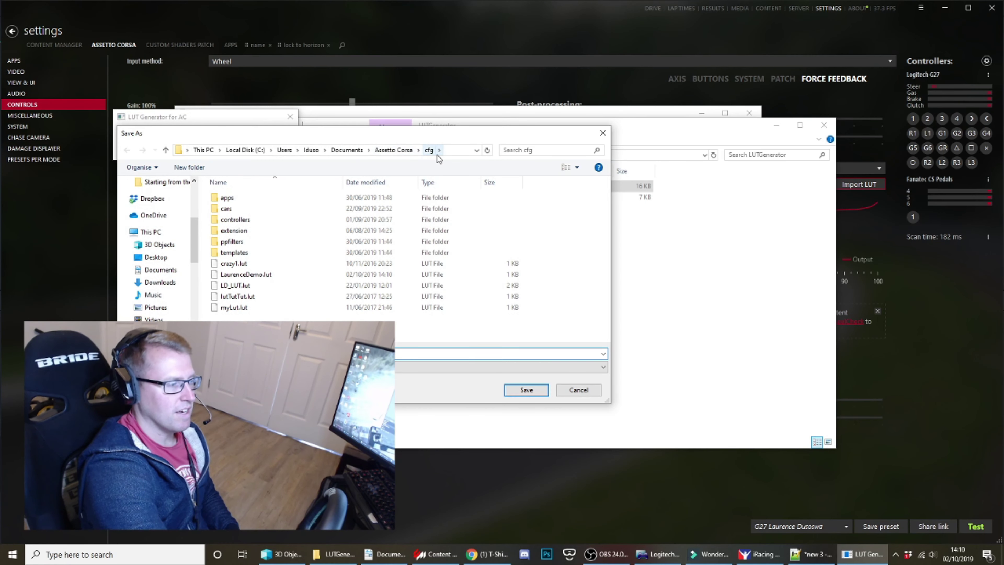
# Import LaurenceDemo.lut from the cfg folder as Content Manager's force feedback LUT.
pyautogui.click(850, 174)
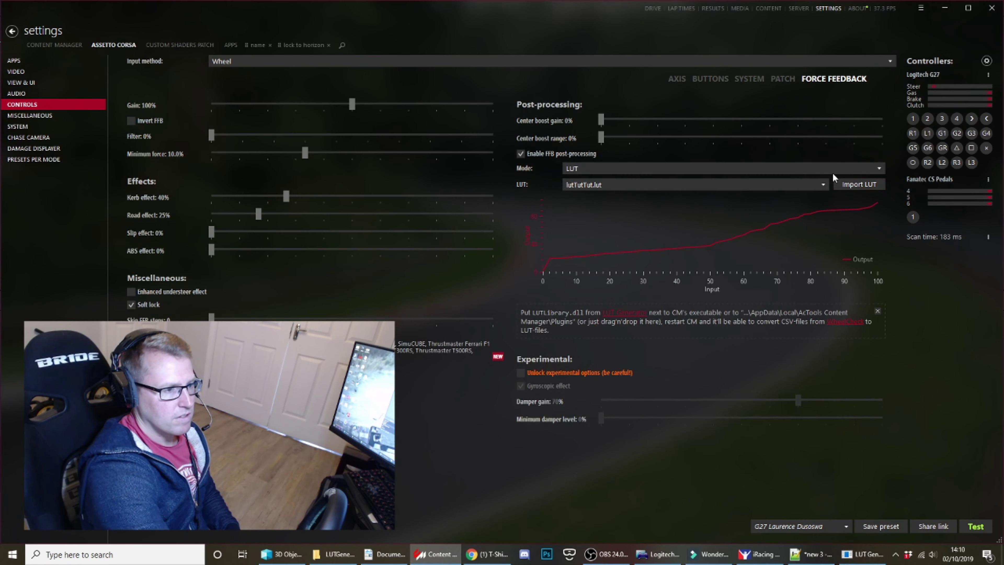
pyautogui.click(850, 185)
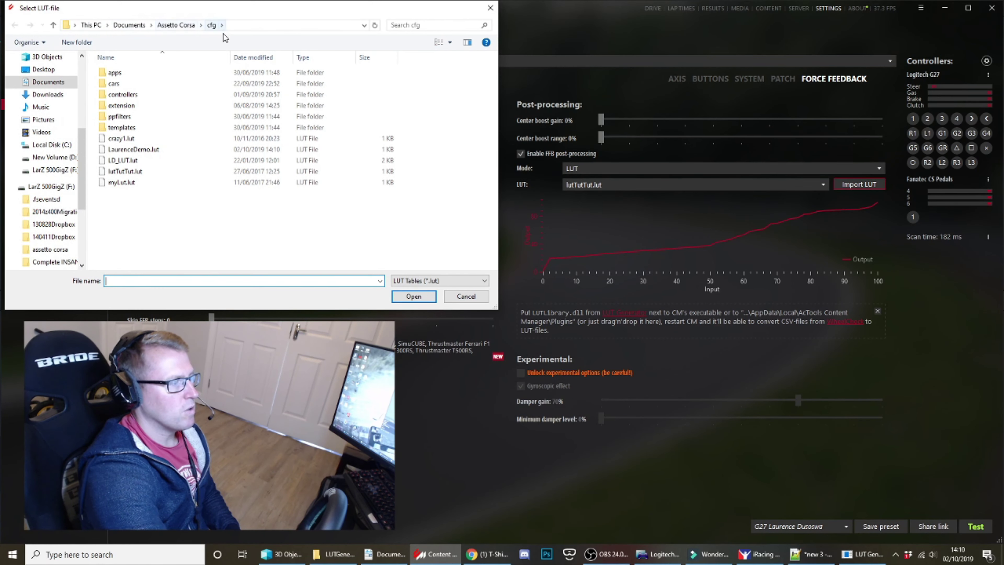
pyautogui.click(134, 149)
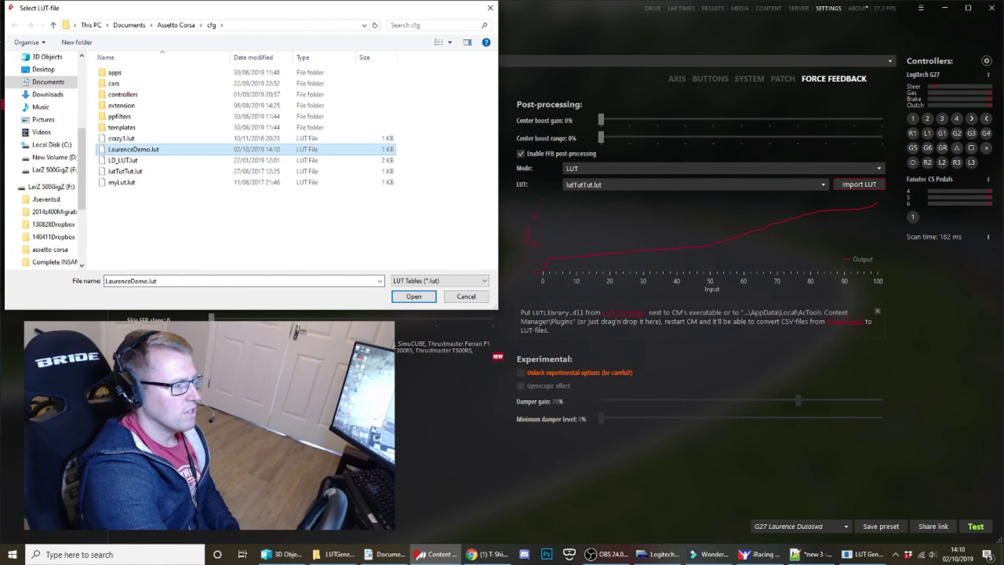
pyautogui.click(407, 302)
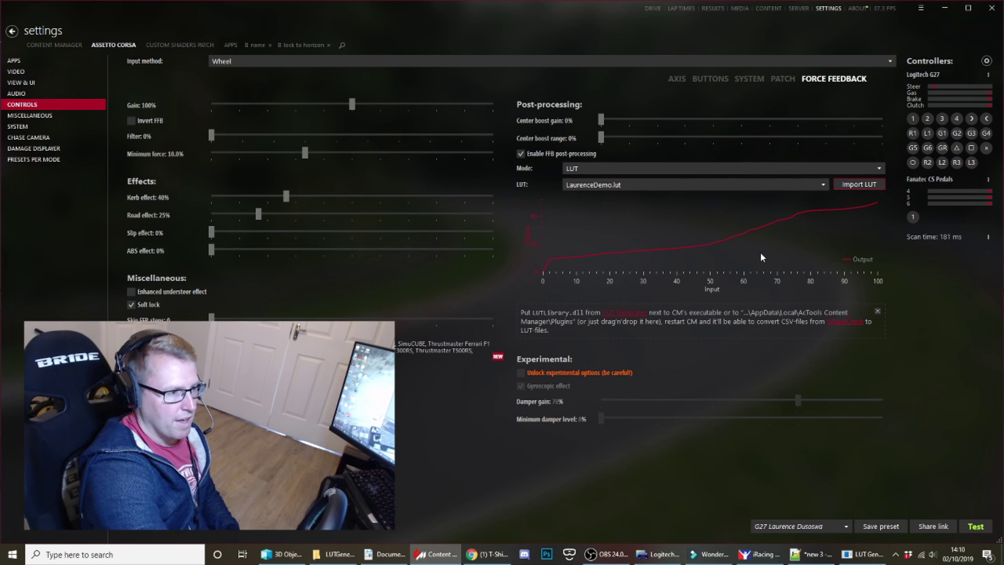